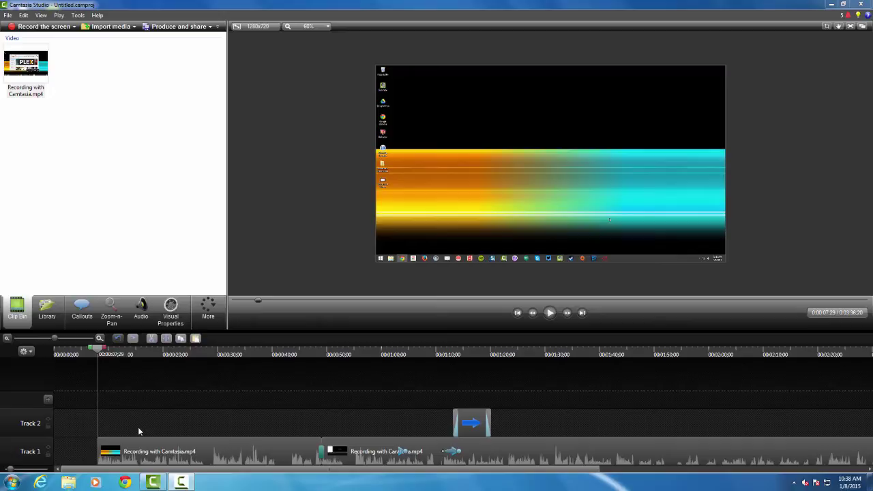
Try selecting the timeline clips, including the Track 2 arrow callout, then deselect everything
left_click(145, 447)
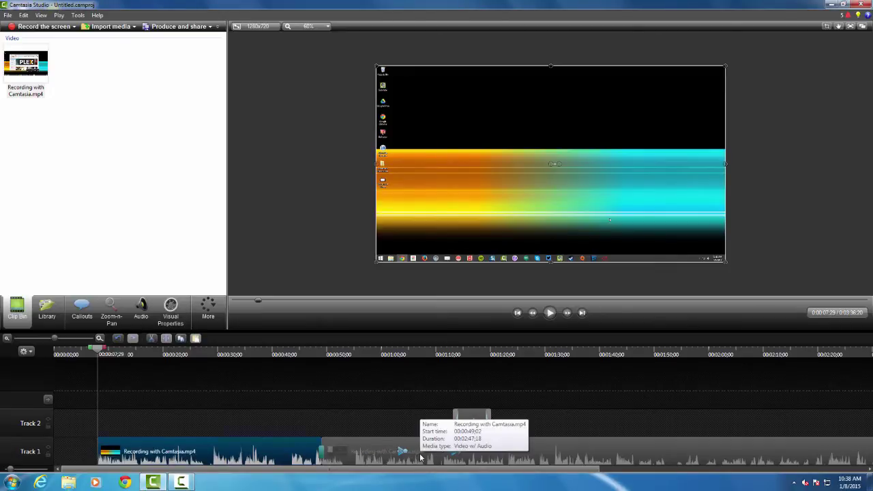
key("ctrl+a")
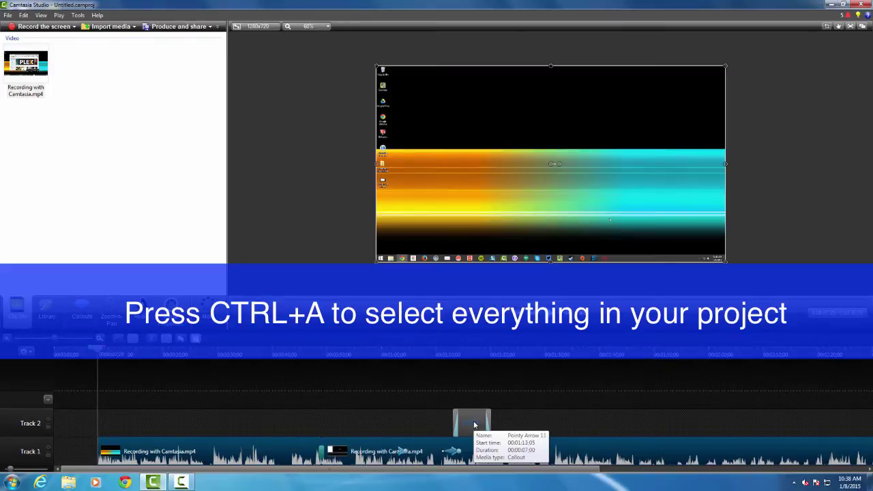
left_click(473, 424)
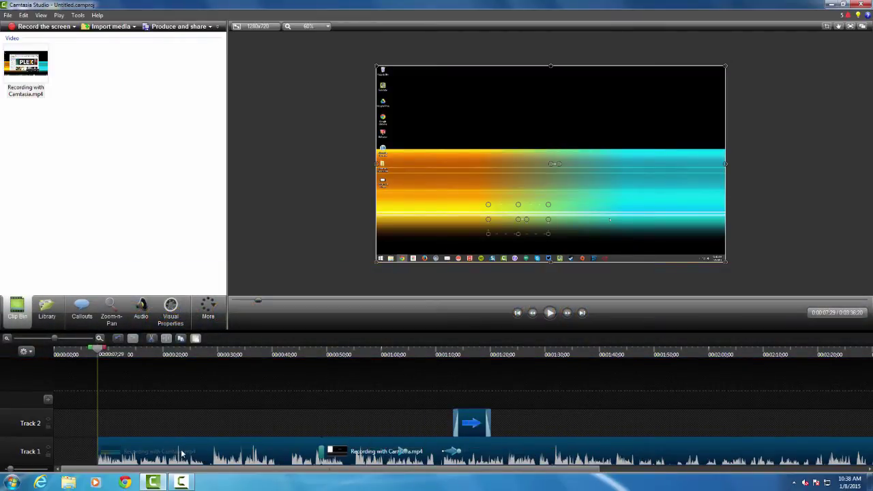
mouse_move(181, 454)
left_mouse_down()
mouse_move(149, 454)
mouse_move(160, 453)
left_mouse_up()
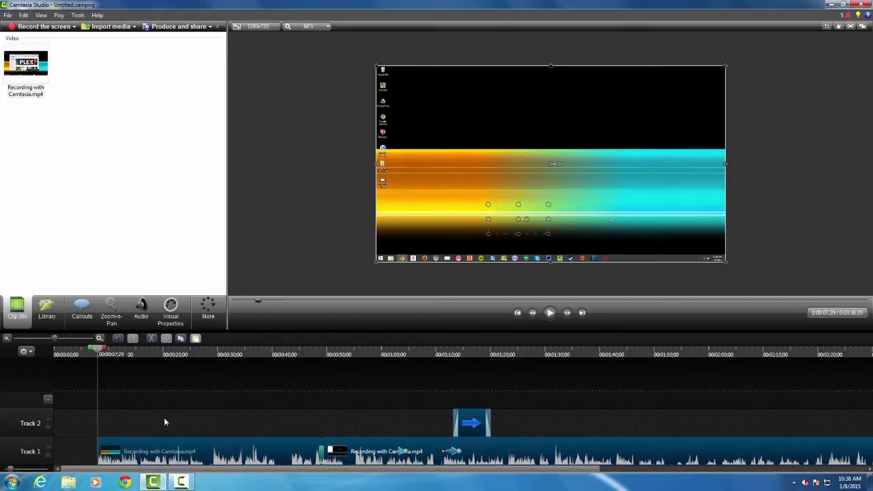
left_click(165, 422)
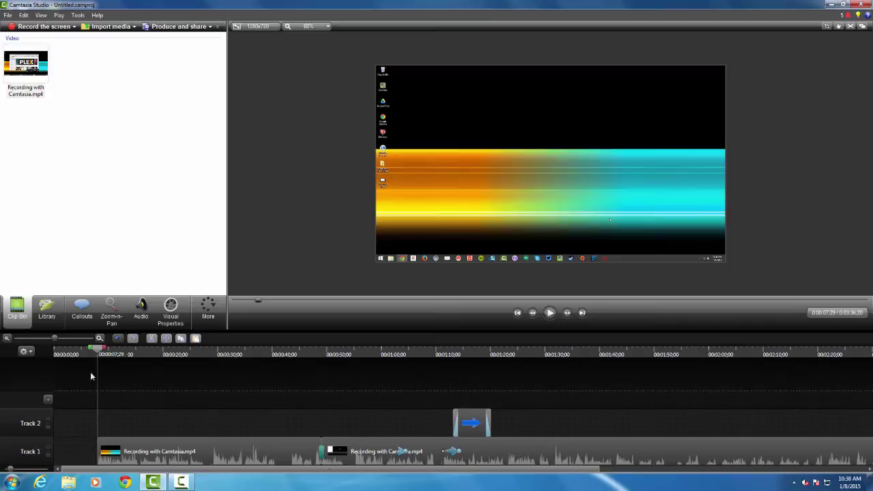
Add the Theme - Dark Hallway Animated Title from the Library to the end of Track 1
left_click(46, 310)
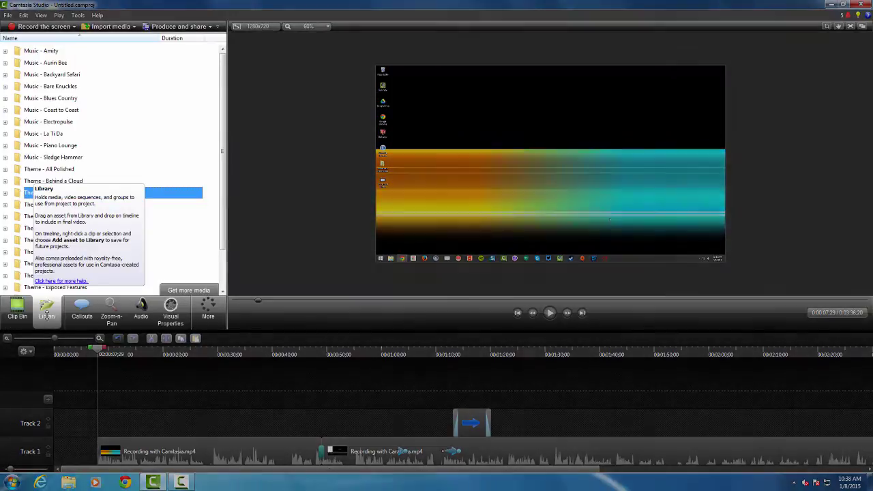
left_click_drag(221, 240, 223, 262)
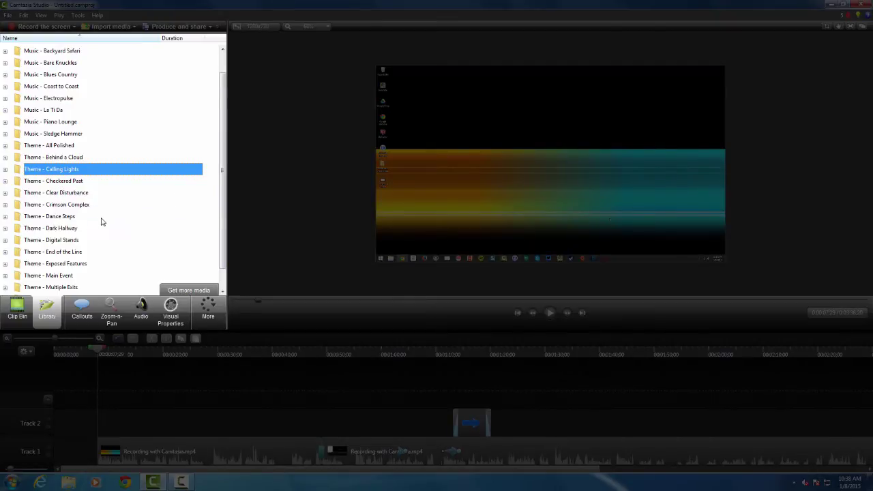
left_click(5, 229)
mouse_move(60, 169)
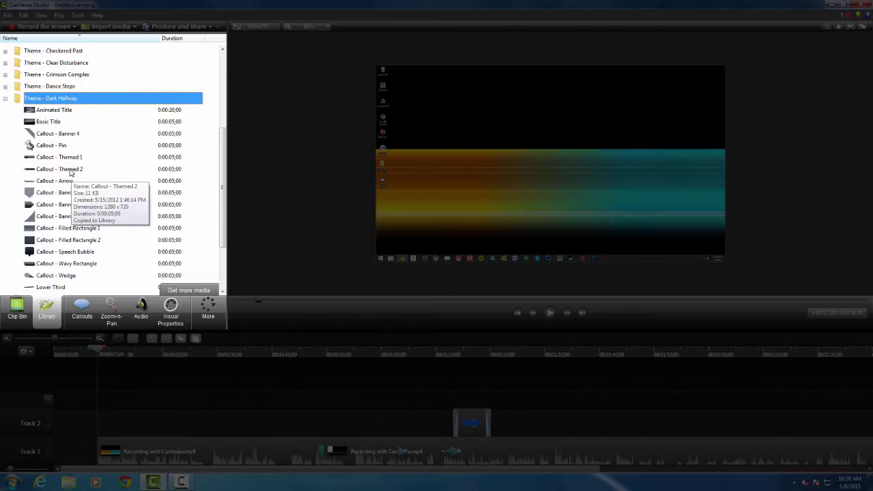
left_click_drag(55, 110, 73, 424)
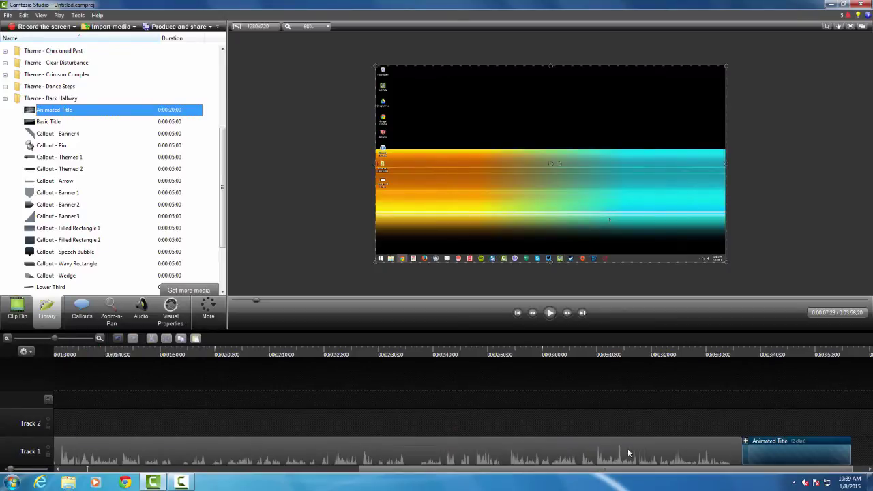
Shift the Track 1 recordings and arrow callout later, leaving a gap at the start (length 0:04:23:28)
left_click_drag(603, 468, 359, 483)
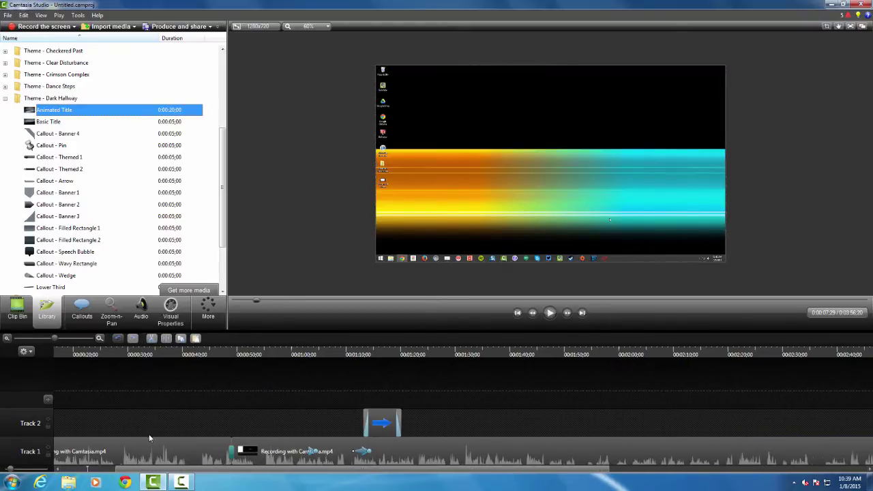
left_click(149, 444)
left_click(327, 450)
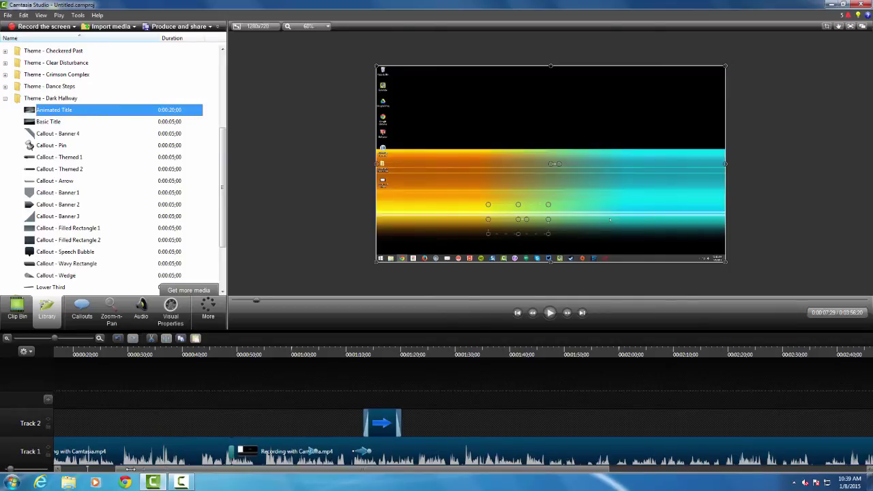
left_click_drag(131, 469, 79, 470)
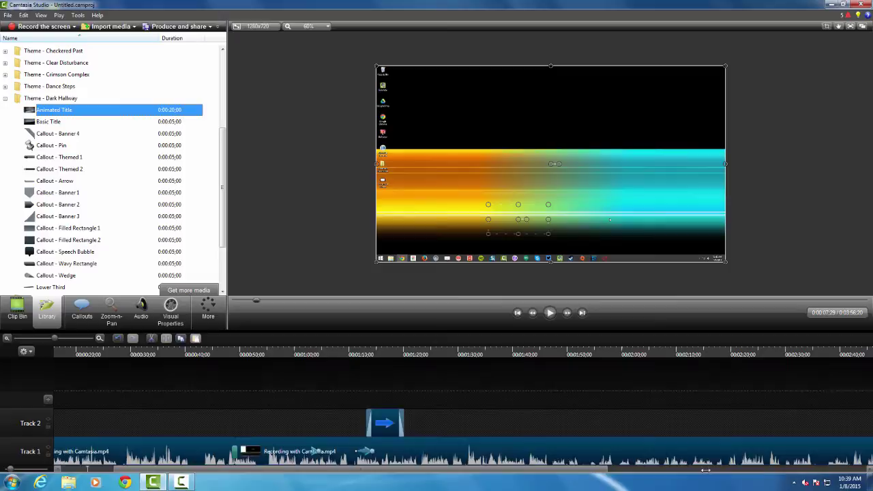
left_click_drag(454, 468, 768, 459)
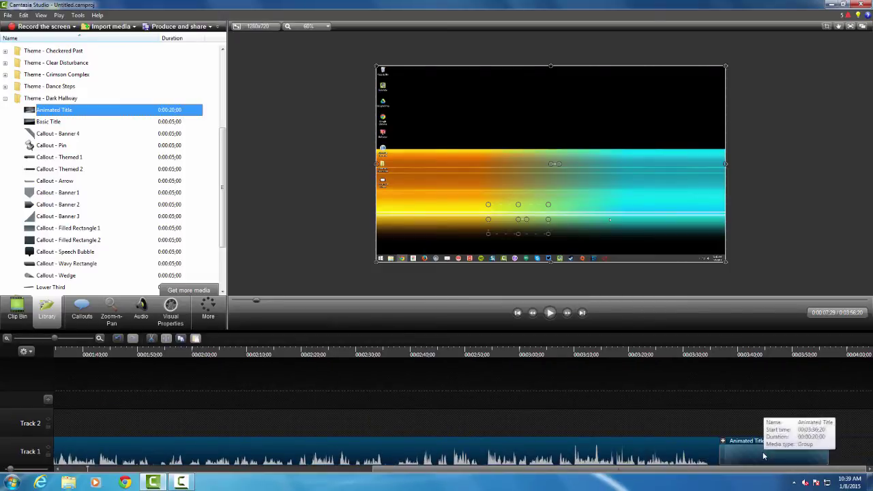
left_click_drag(421, 472, 211, 472)
left_click(212, 472)
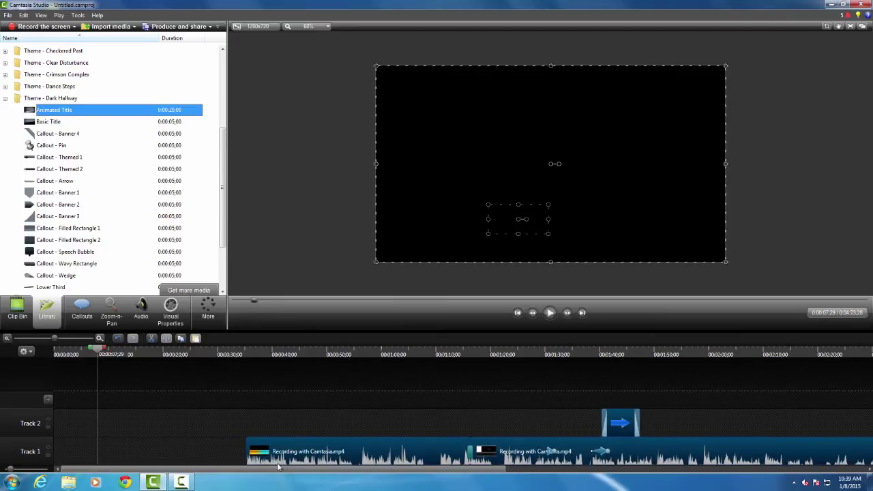
Move the Dark Hallway Animated Title to the start of Track 1 and preview its 'Enter Title Here' text
left_click_drag(282, 471, 776, 469)
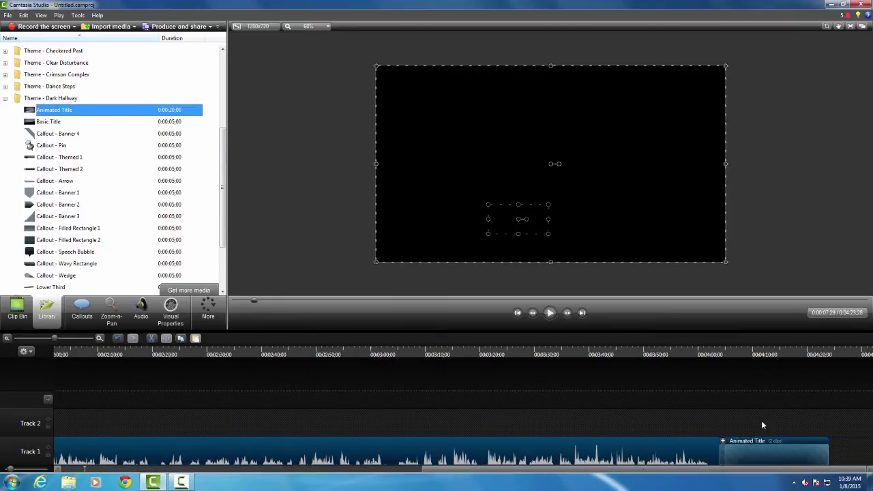
left_click_drag(764, 444, 526, 423)
mouse_move(352, 404)
left_mouse_down()
mouse_move(9, 423)
mouse_move(12, 402)
left_mouse_up()
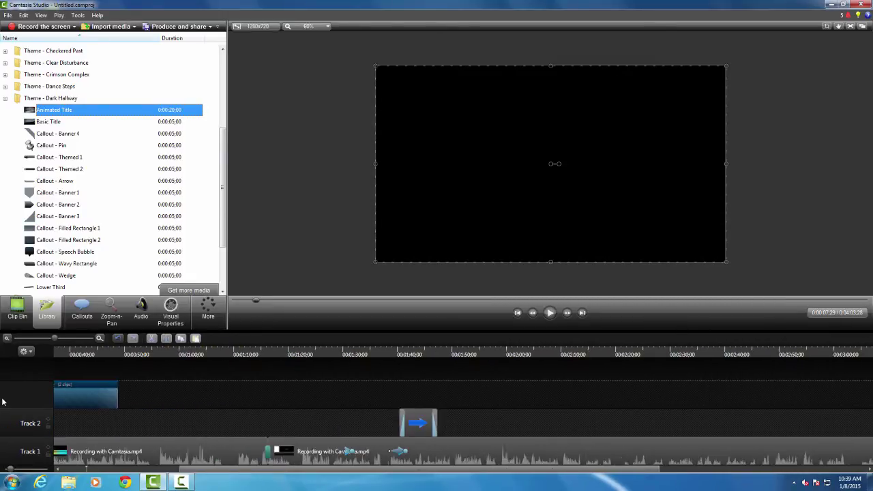
left_click_drag(12, 403, 86, 449)
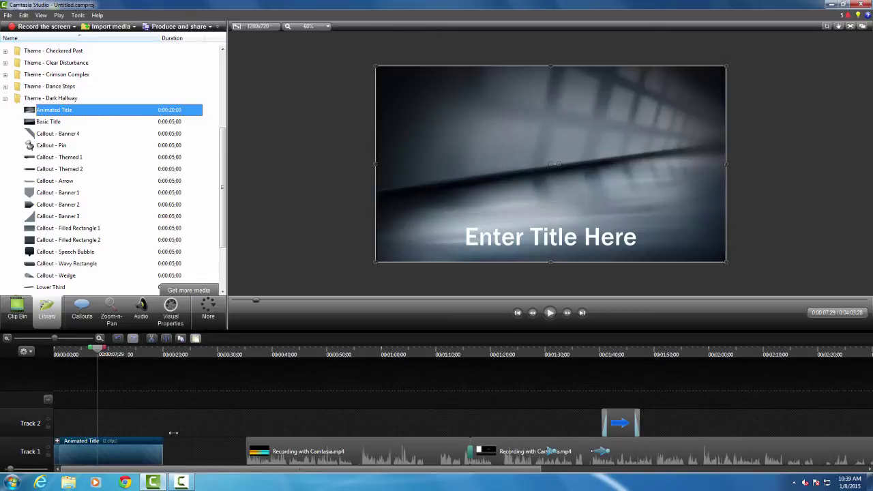
left_click(551, 312)
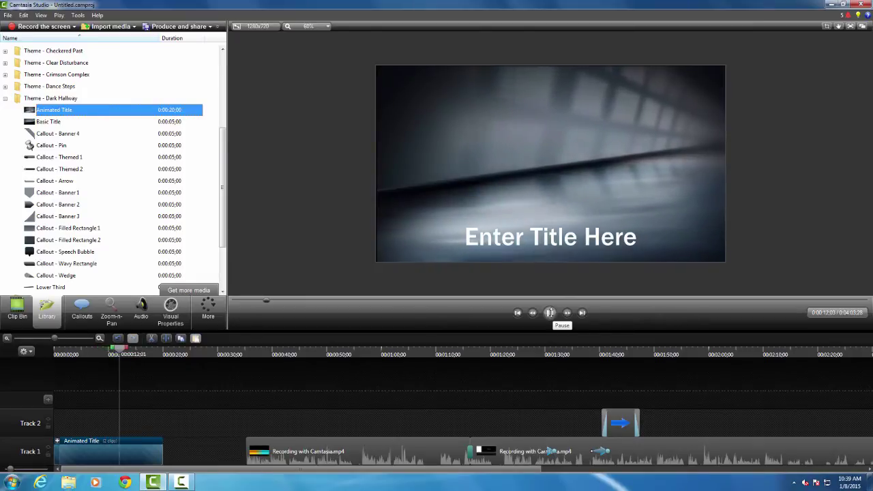
left_click(549, 312)
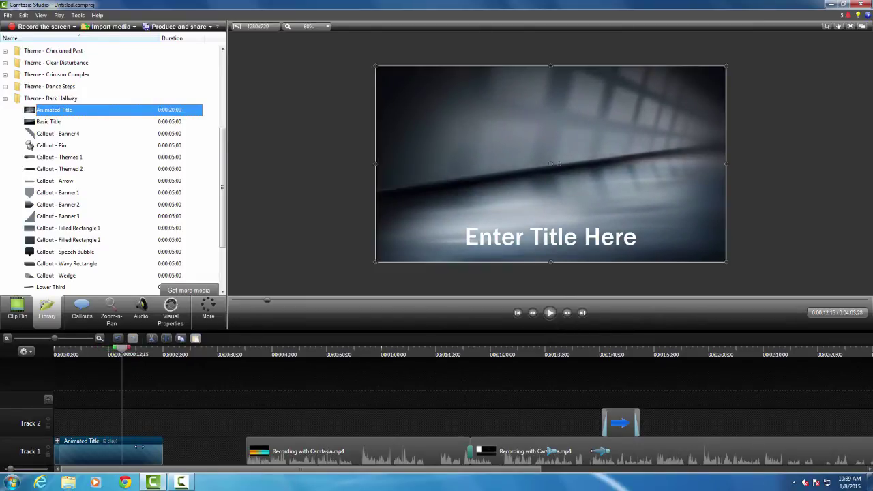
Replace the Dark Hallway title with the Theme - Multiple Exits Animated Title at Track 1's start
key("Delete")
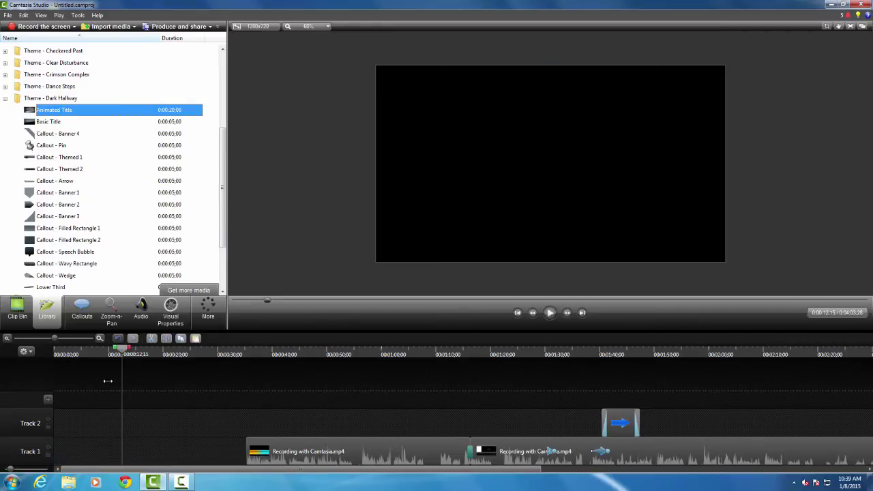
left_click(6, 98)
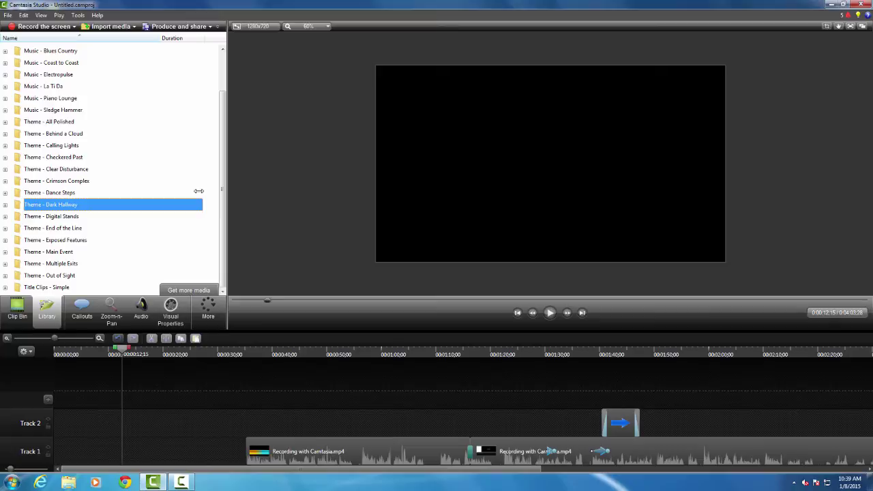
left_click(5, 264)
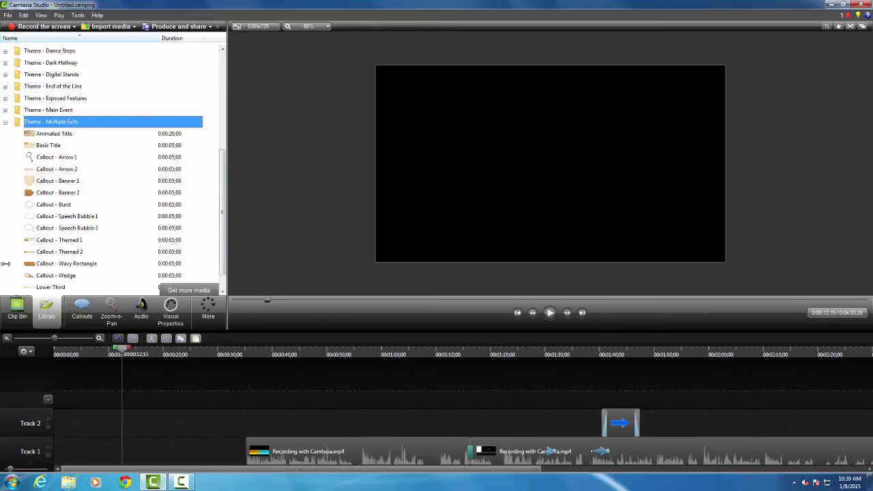
left_click(61, 133)
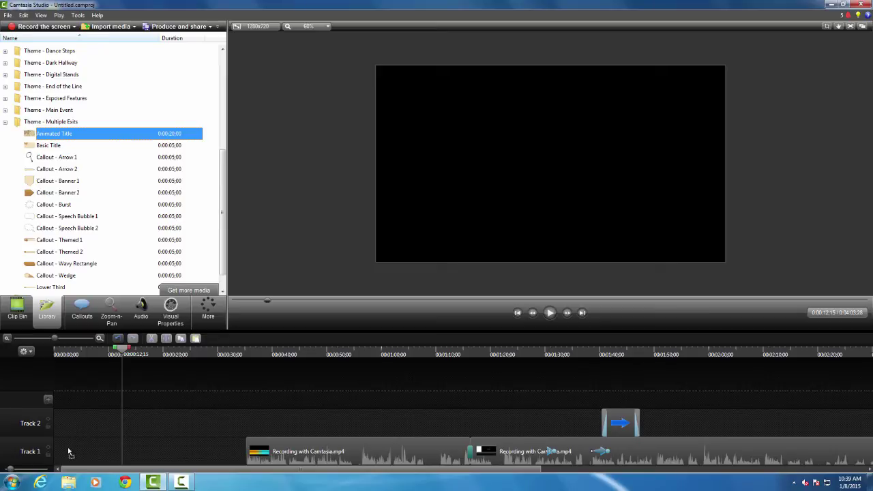
left_click_drag(69, 452, 77, 454)
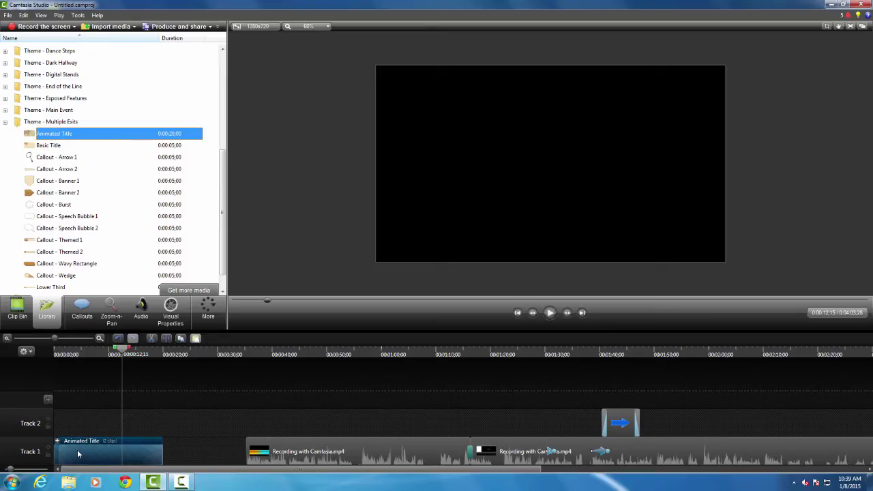
left_click(548, 313)
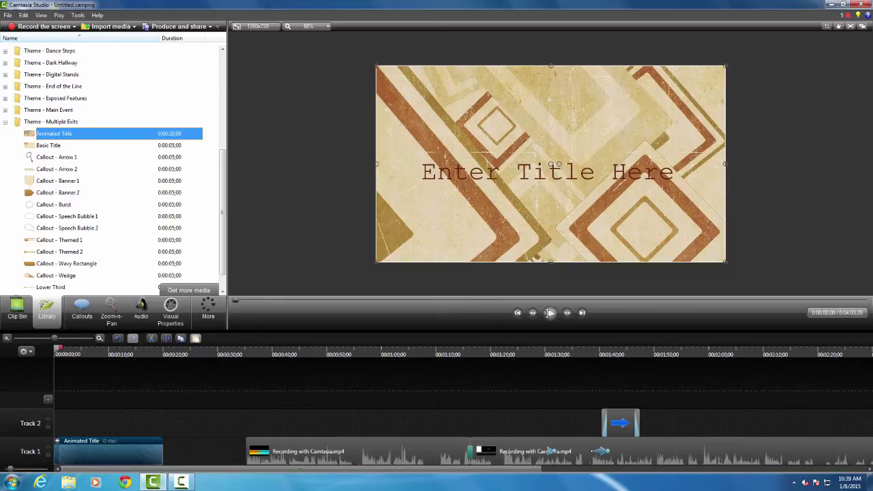
left_click(550, 313)
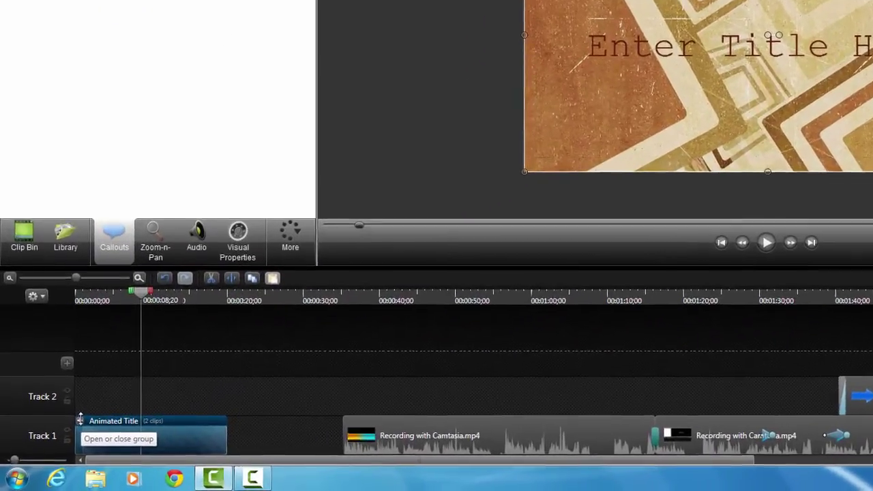
Change Text Callout 12 from 'Enter Title Here' to 'Recording with Camtasia'
left_click(81, 419)
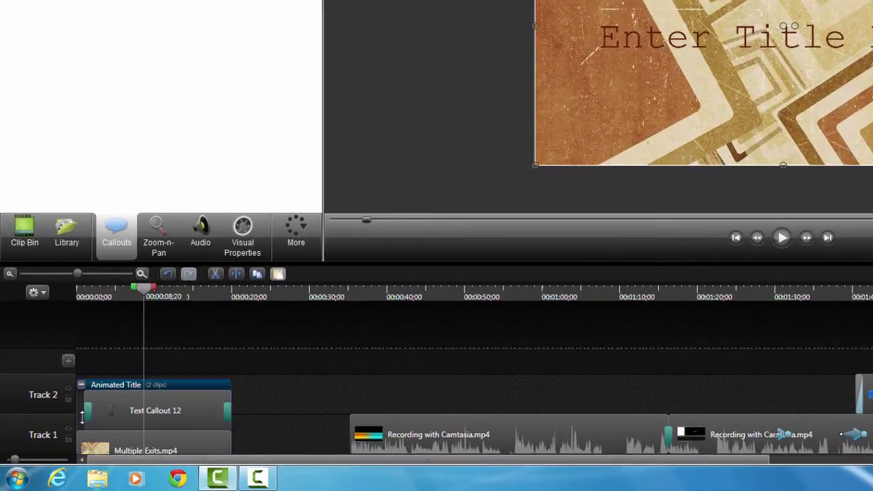
left_click(146, 397)
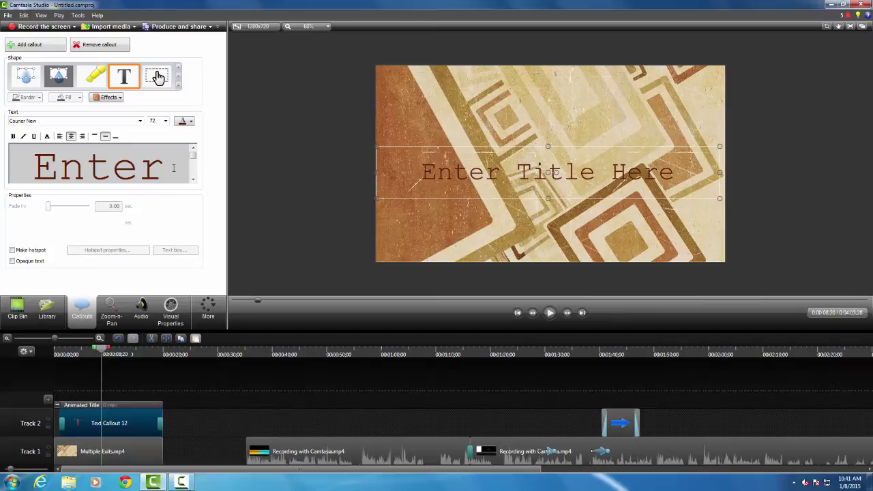
left_click_drag(174, 168, 8, 148)
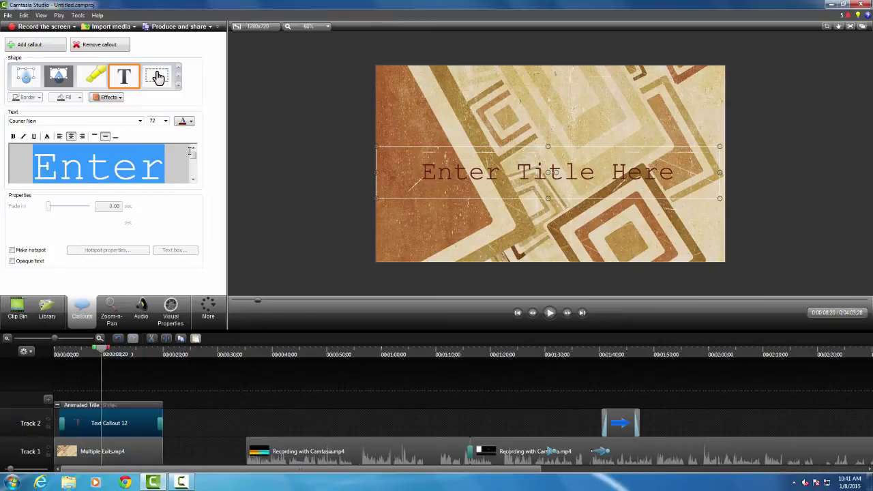
key("Delete")
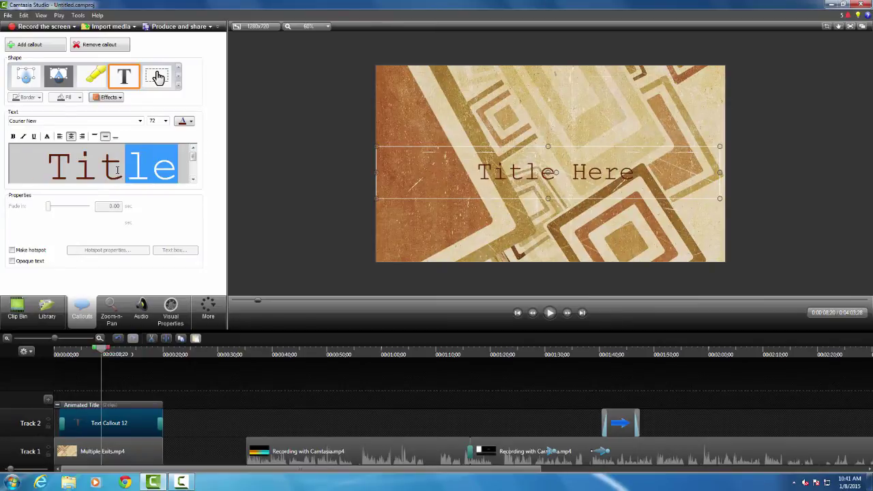
left_click_drag(170, 169, 14, 164)
key("Delete")
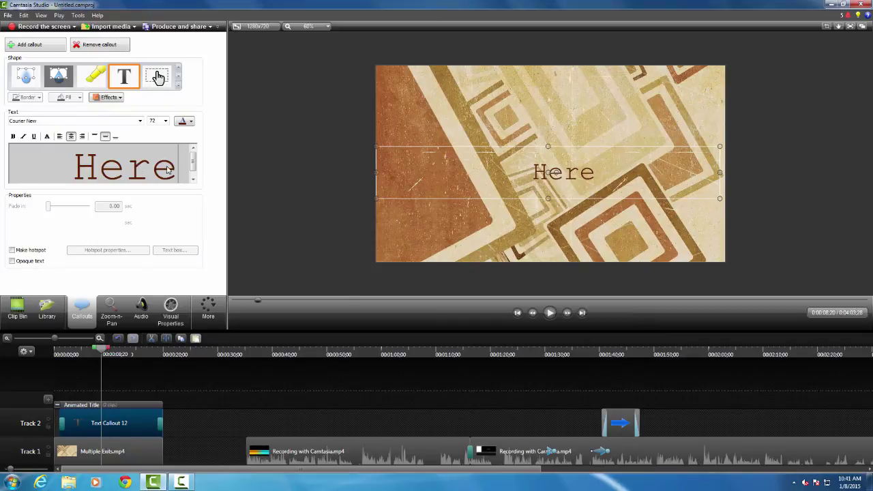
left_click_drag(162, 169, 65, 170)
key("Delete")
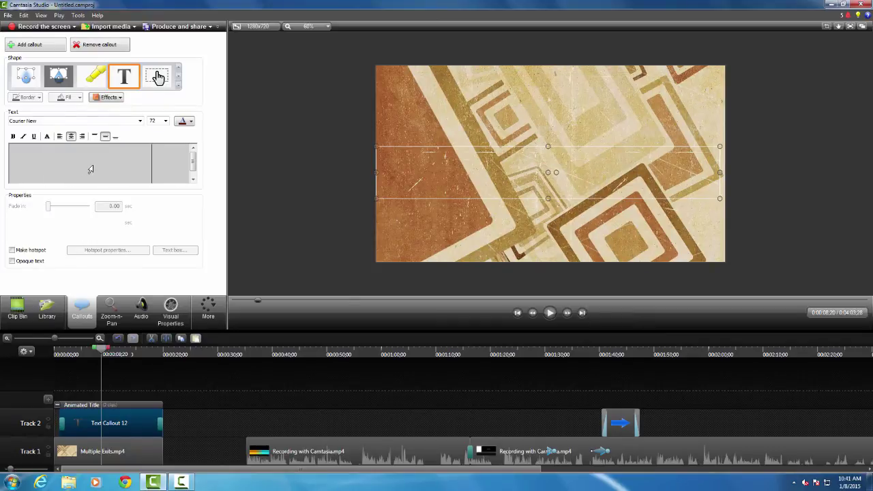
type("Recording")
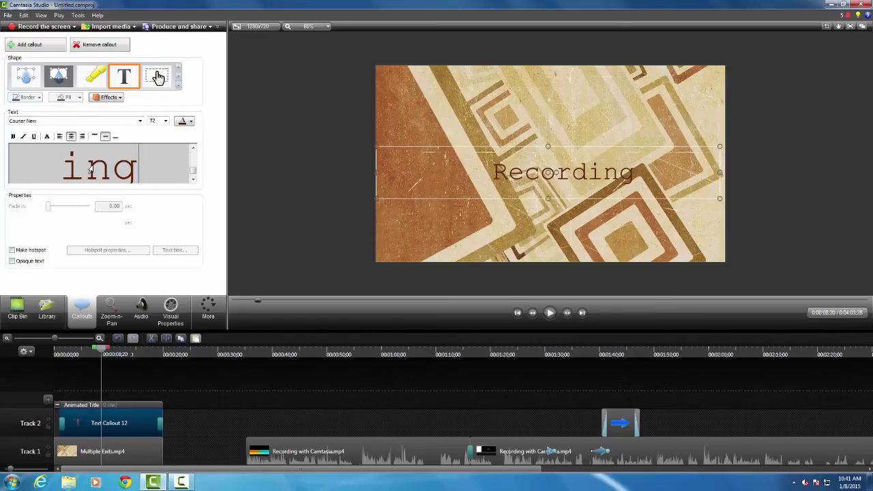
type(" with Camtas")
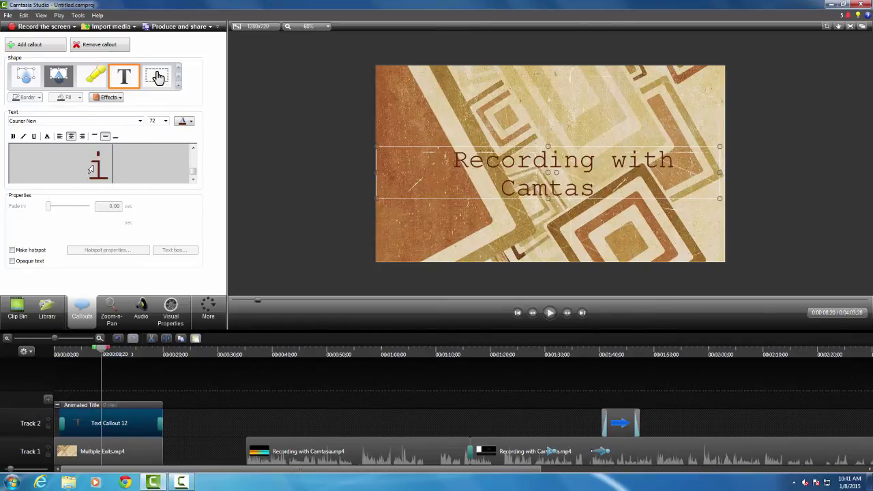
type("ia")
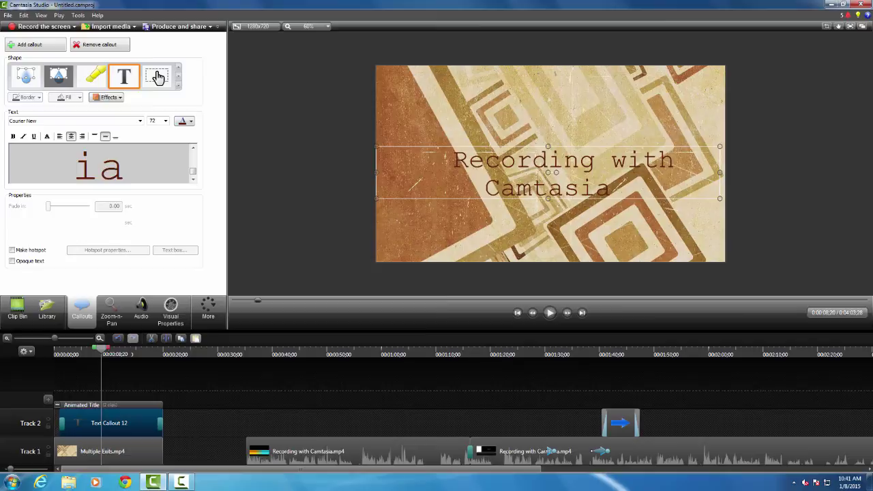
key("ctrl+a")
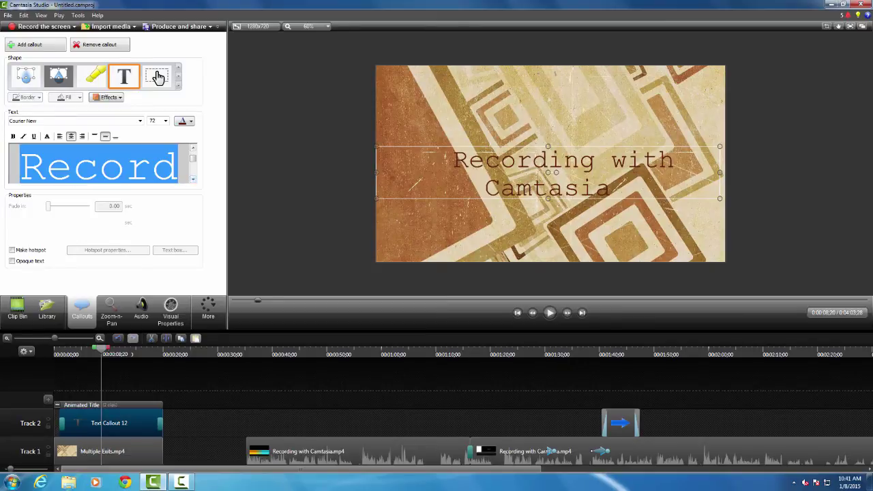
Try the David font on the title, then revert it to Courier New 72
key("alt+Down")
key("Down")
key("Down")
key("Down")
key("Down")
key("Down")
key("Down")
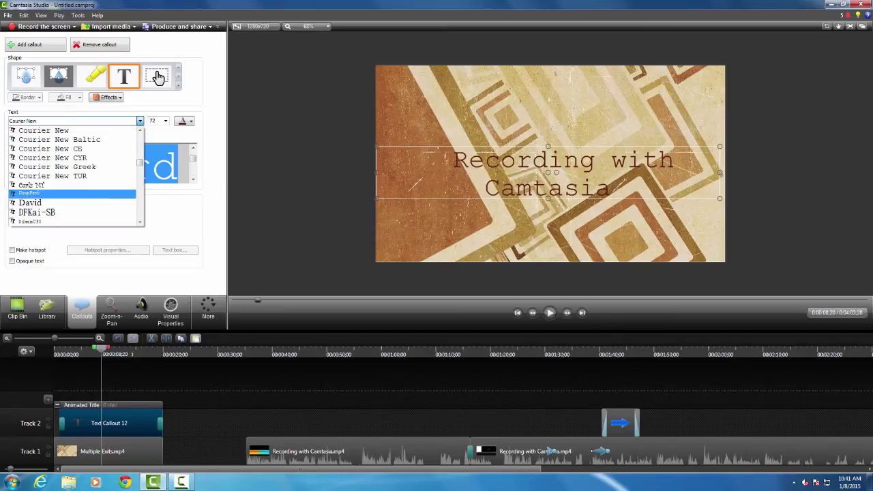
key("Down")
key("Return")
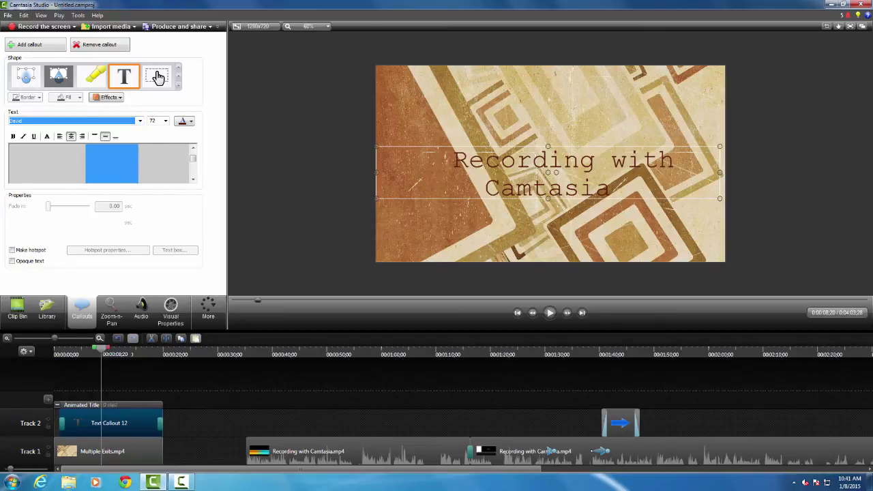
key("Tab")
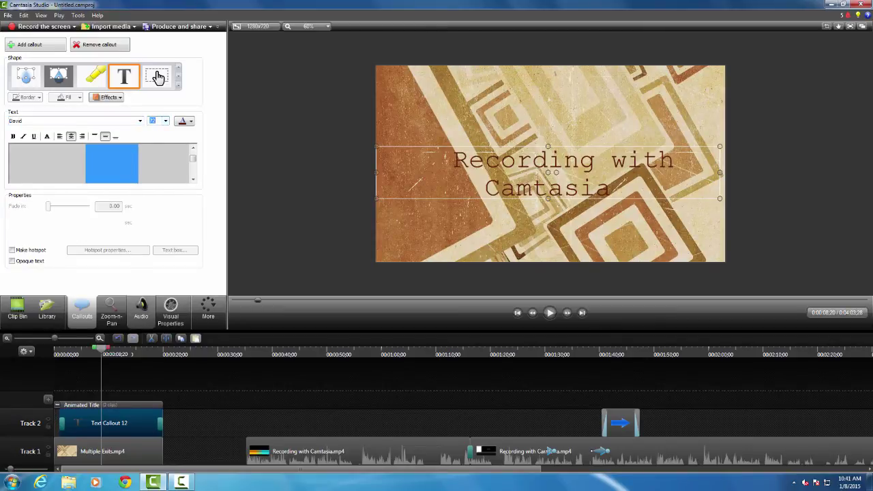
key("ctrl+Home")
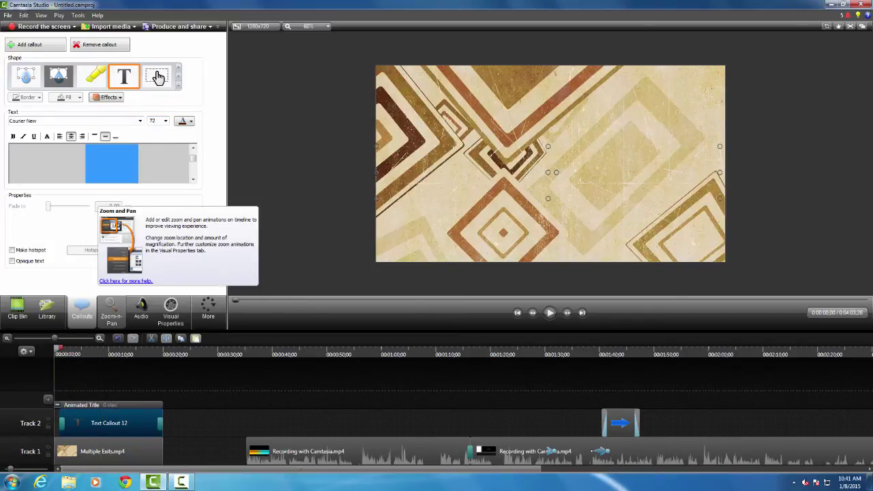
Delete the Animated Title clips and add a Simple Rectangle callout stretched to fill the frame
key("Delete")
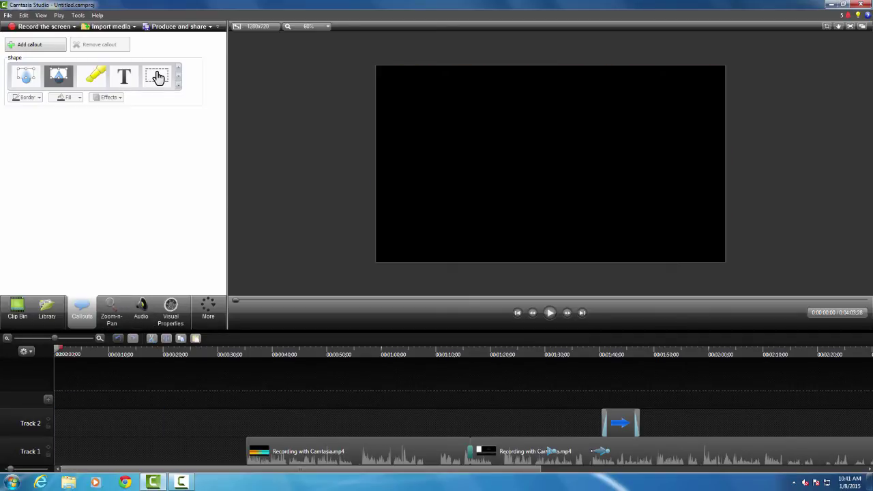
left_click(178, 83)
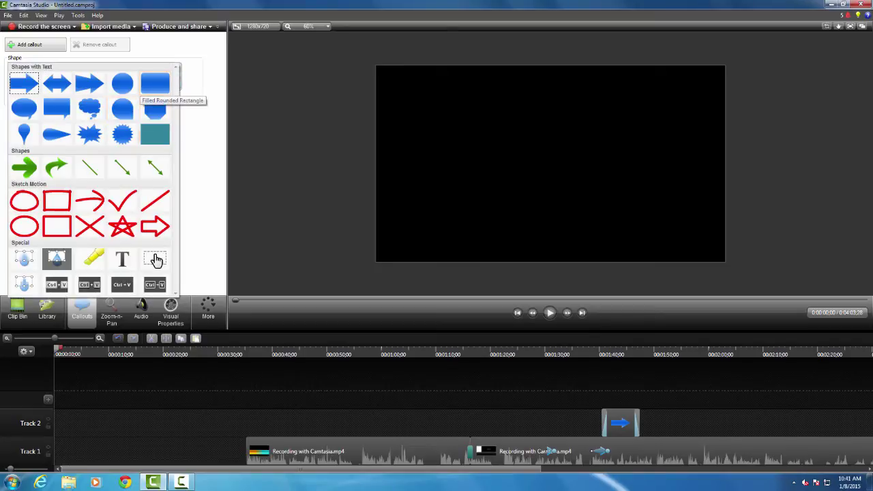
left_click(155, 134)
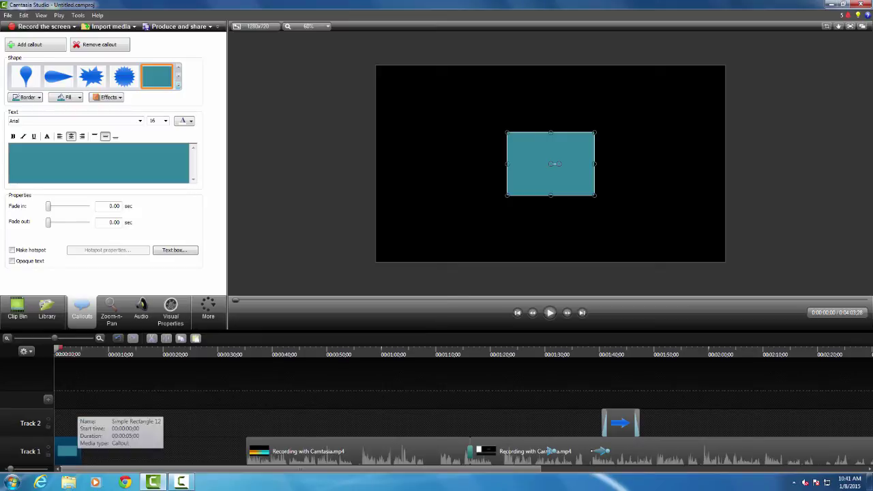
left_click_drag(109, 452, 124, 452)
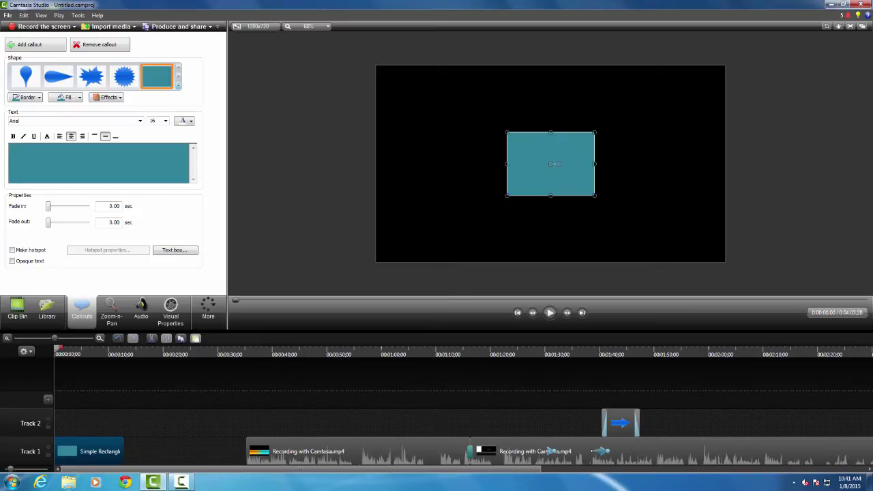
mouse_move(554, 164)
left_mouse_down()
mouse_move(476, 115)
mouse_move(421, 97)
left_mouse_up()
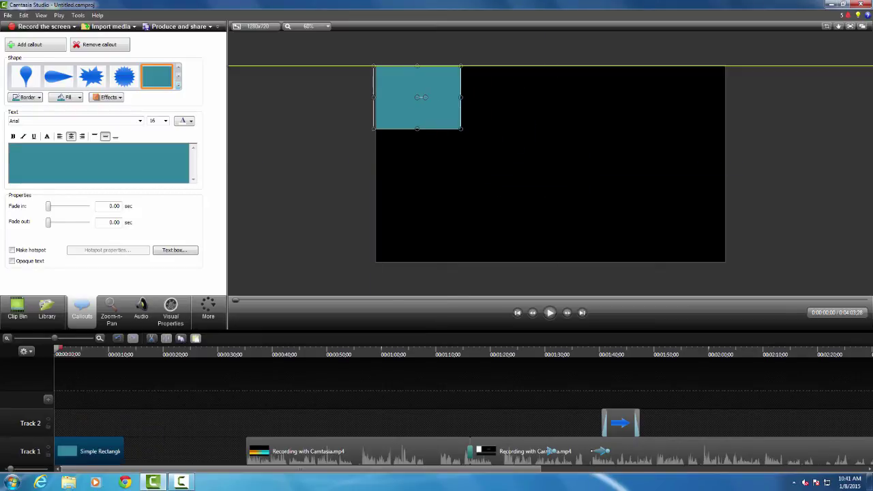
mouse_move(461, 128)
left_mouse_down()
mouse_move(662, 214)
mouse_move(725, 261)
left_mouse_up()
Give the full-frame rectangle callout a purple fill and move the playhead to 0:00:03;17
left_click(764, 280)
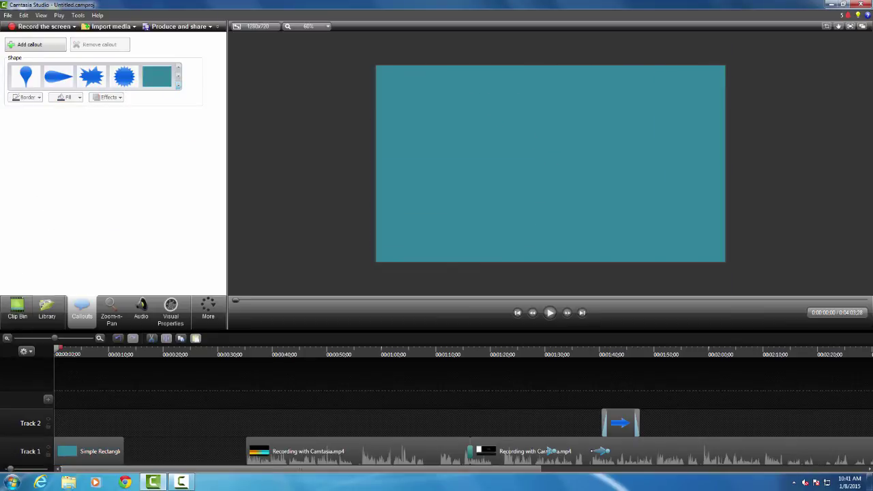
left_click(552, 164)
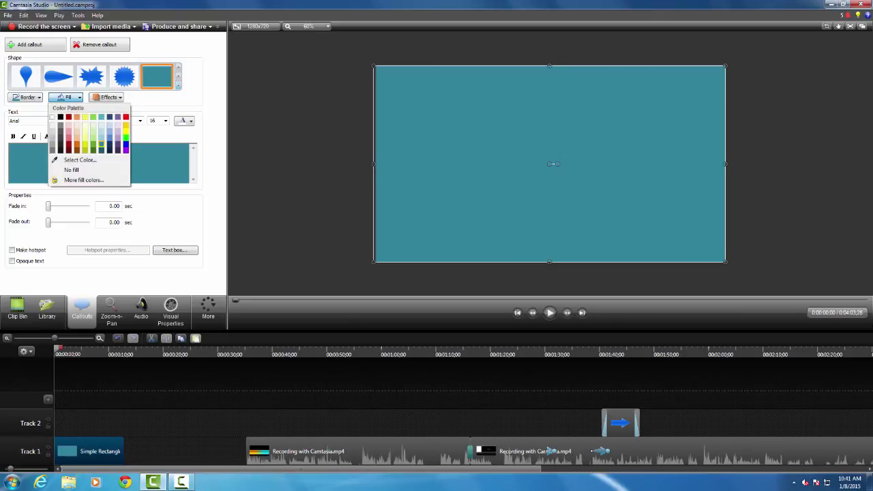
left_click(117, 123)
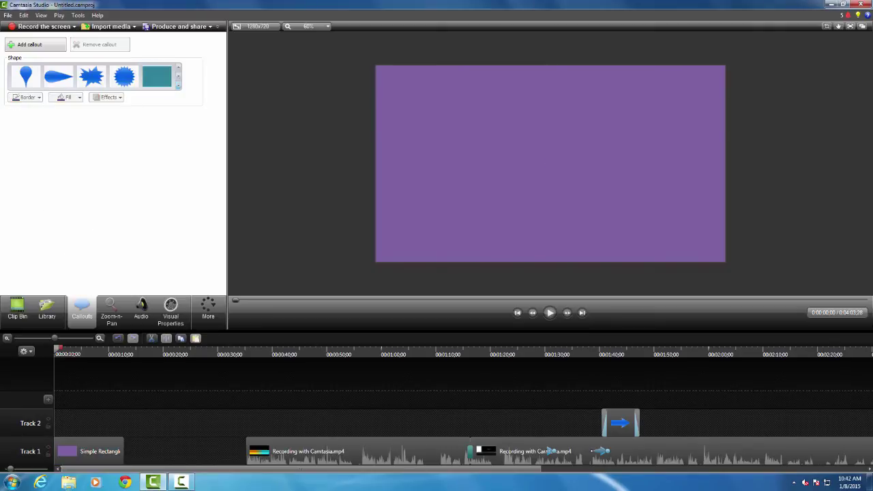
left_click_drag(58, 349, 73, 350)
Add a plain Text callout on Track 2 at the start of the timeline
left_click(89, 451)
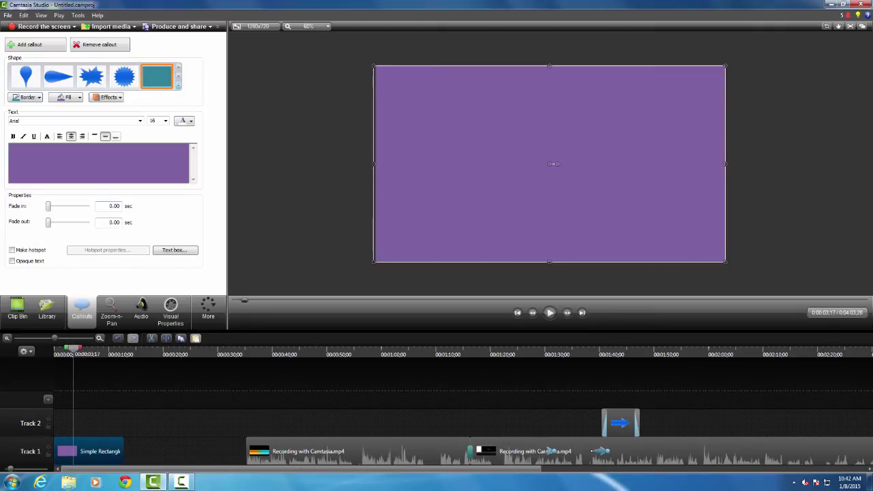
left_click(30, 45)
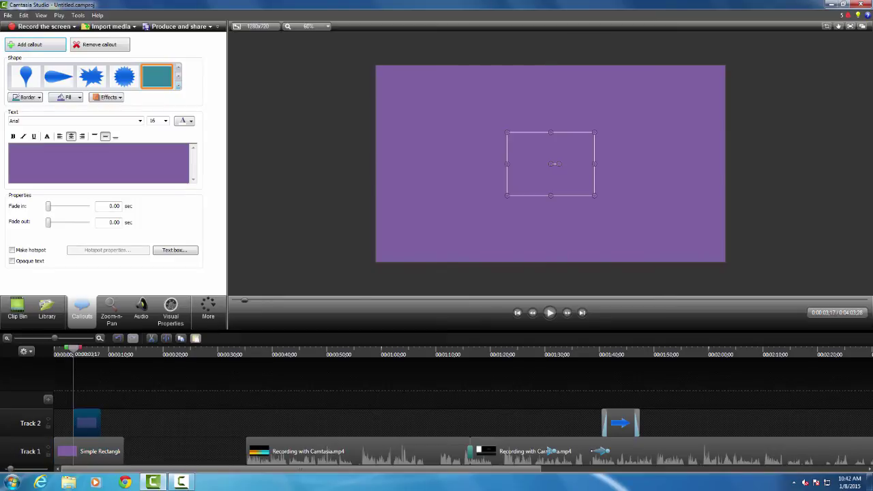
left_click_drag(87, 423, 67, 423)
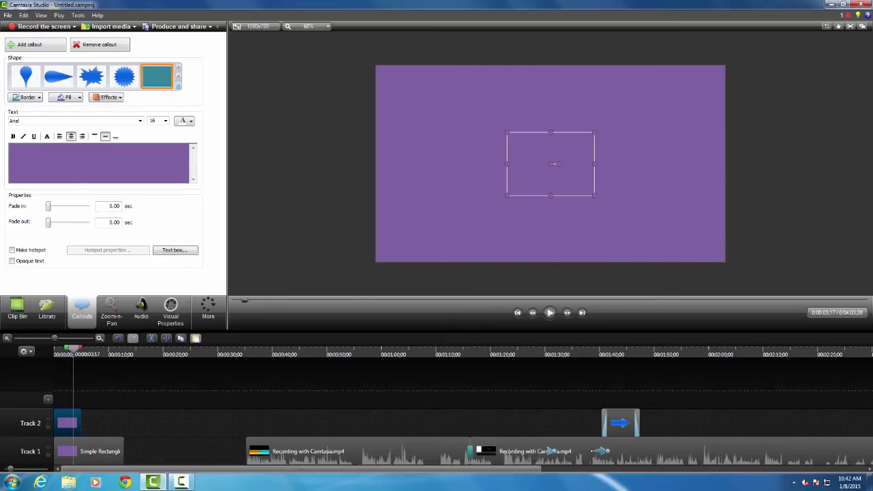
left_click(178, 86)
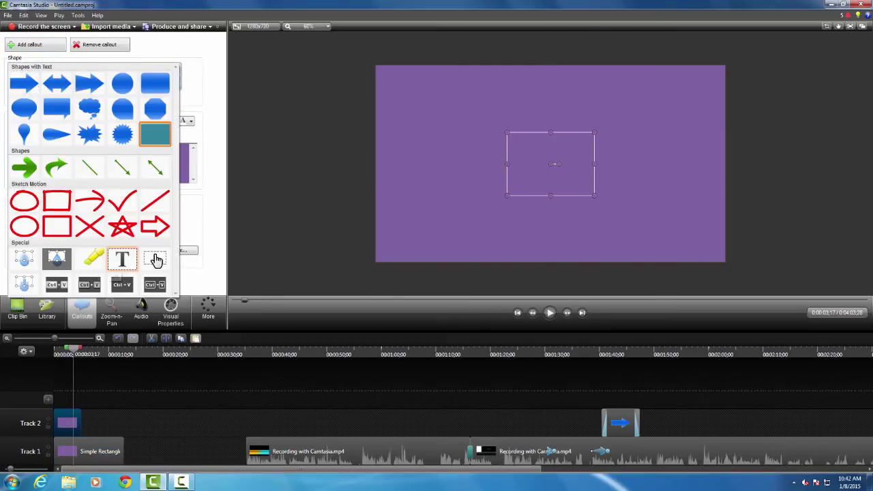
left_click(156, 258)
Lengthen the text callout clip and widen and centre the 'Recording with Camtasia' text box
left_click_drag(80, 423, 123, 423)
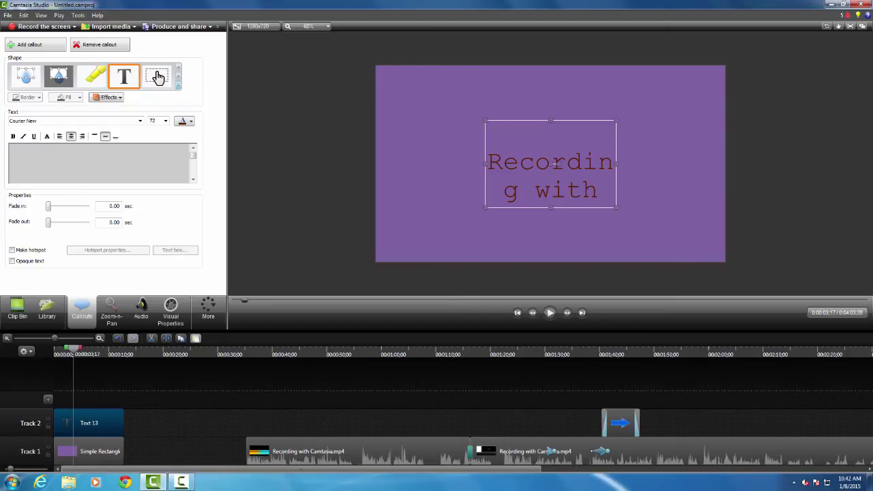
left_click_drag(485, 164, 399, 164)
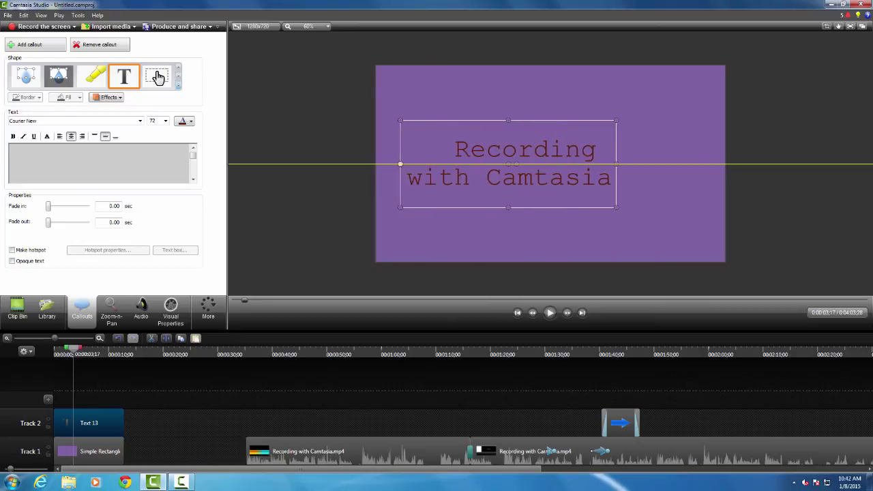
left_click_drag(616, 164, 674, 164)
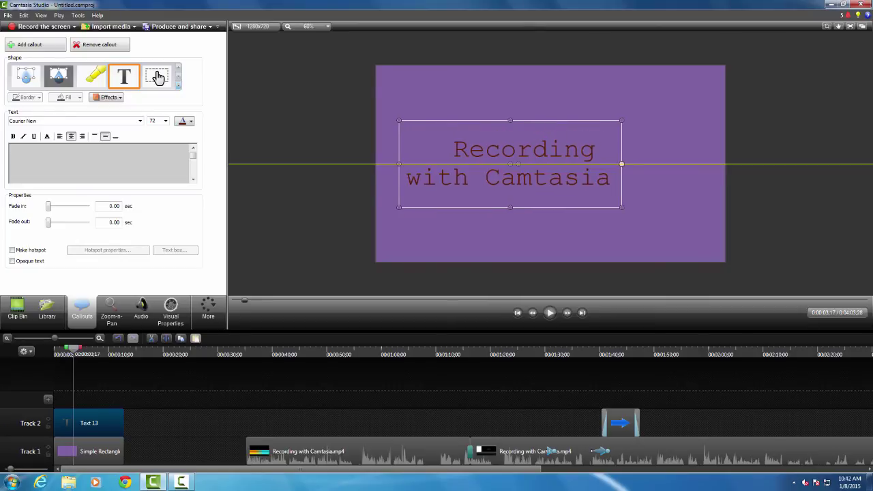
left_click_drag(535, 164, 549, 164)
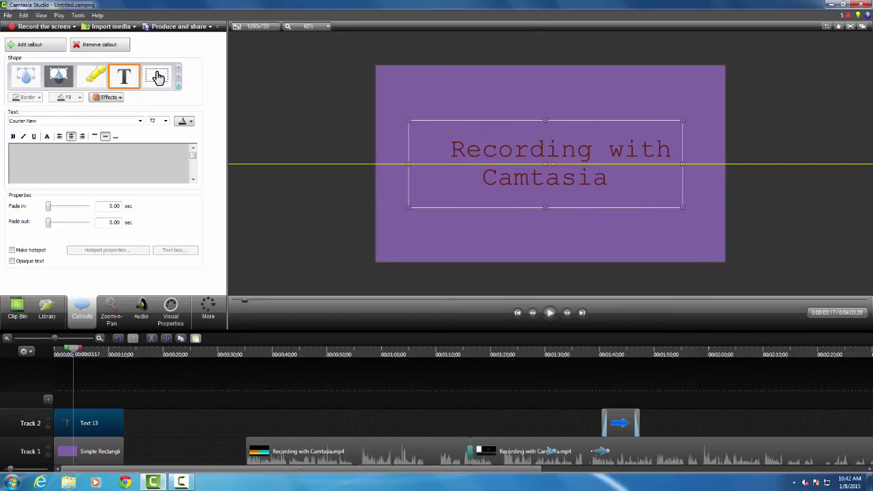
left_click(549, 279)
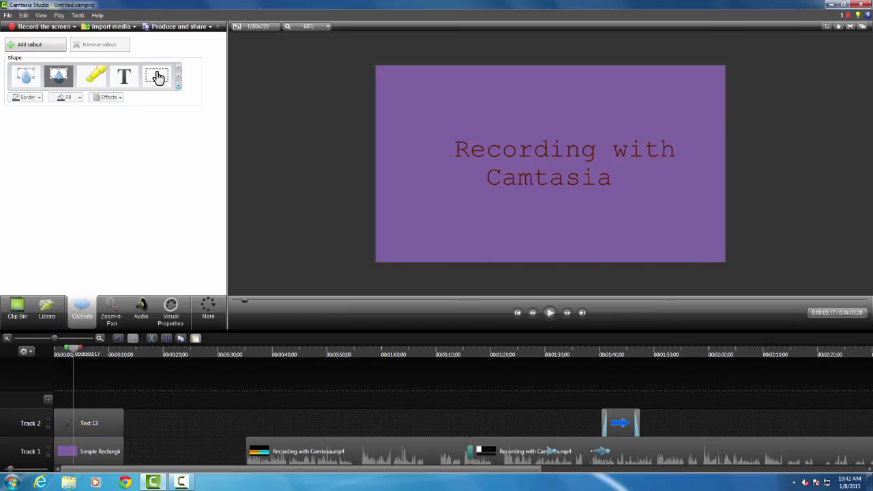
left_click(46, 310)
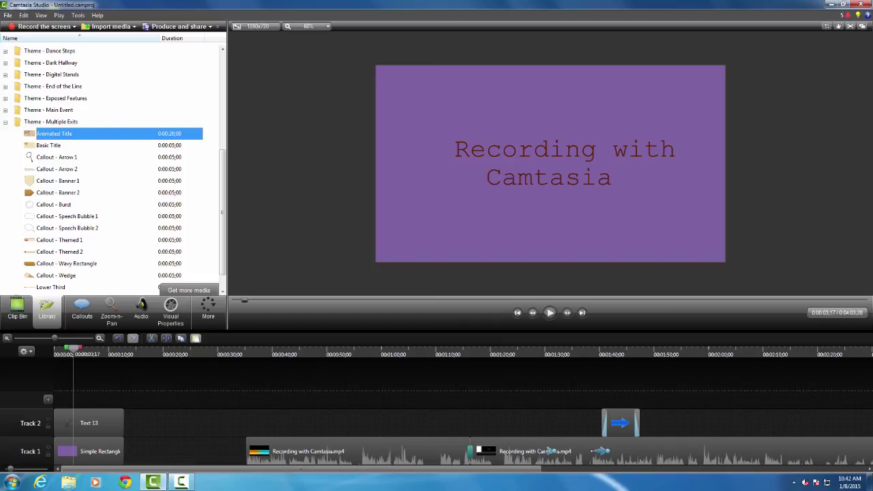
left_click(82, 311)
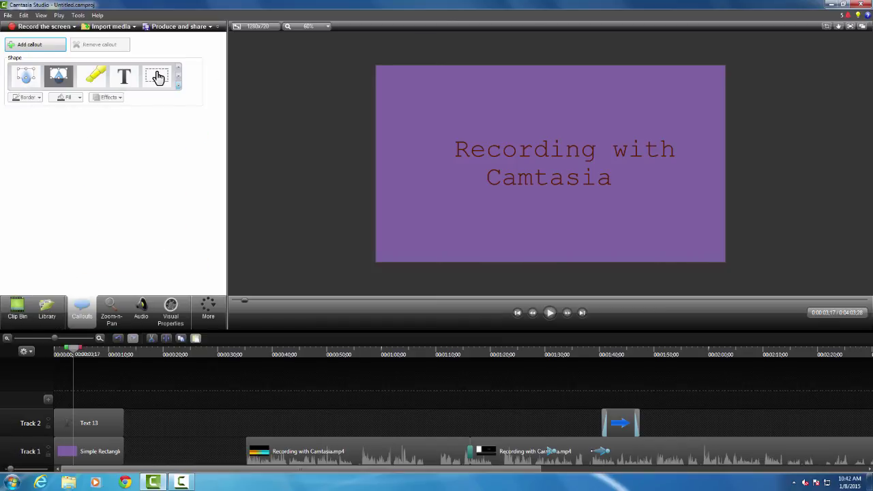